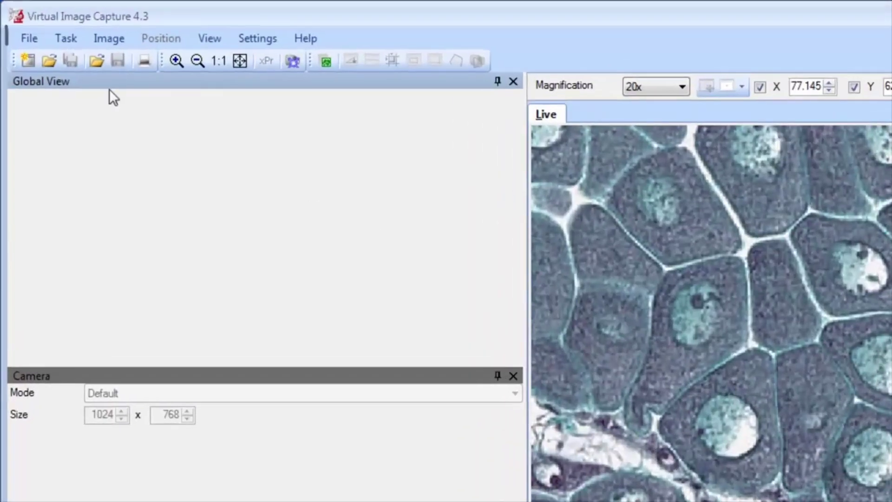
Create a new project named 'Oyster' with project folder L:\VIC.
click(29, 38)
click(54, 60)
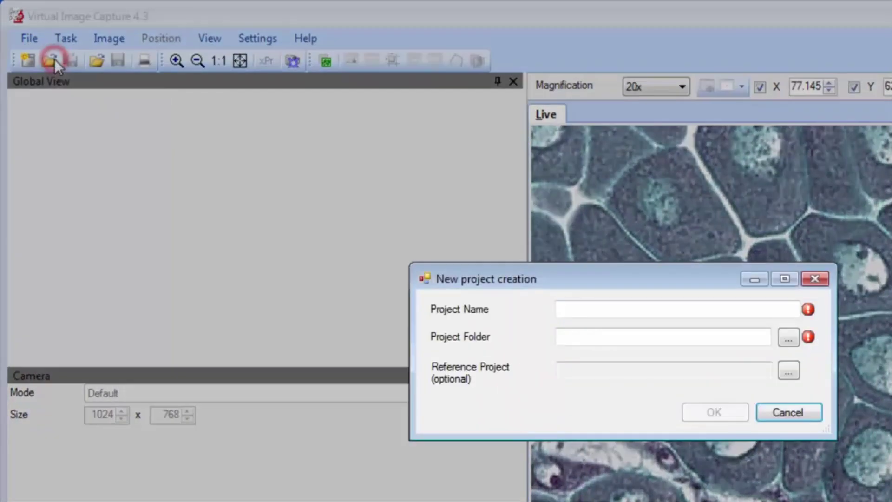
click(578, 305)
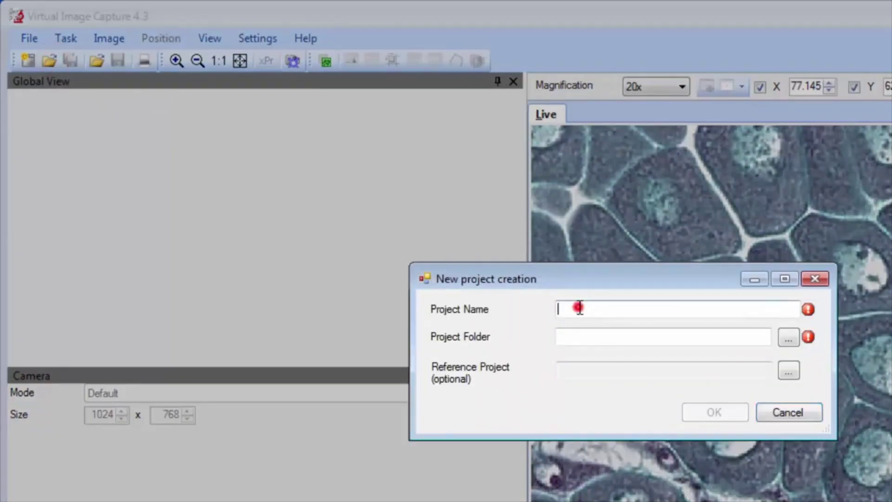
text(Oyster)
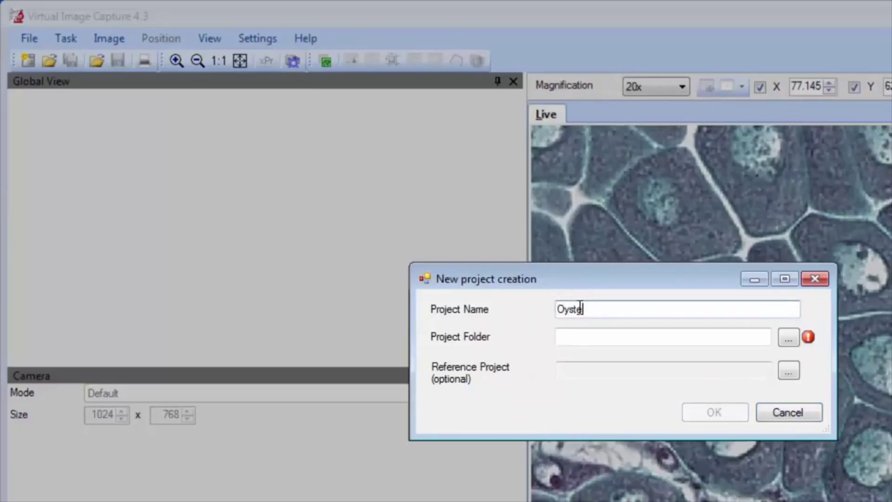
click(584, 336)
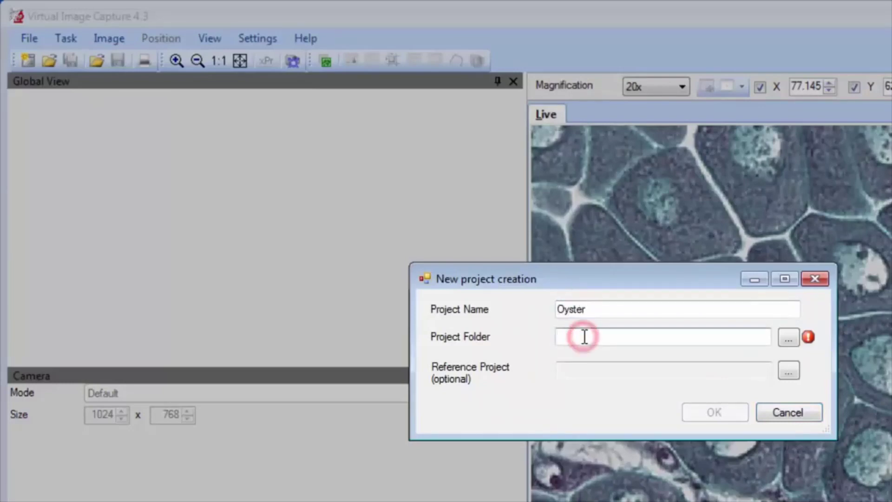
text(VIC)
key(Home)
text(L:\)
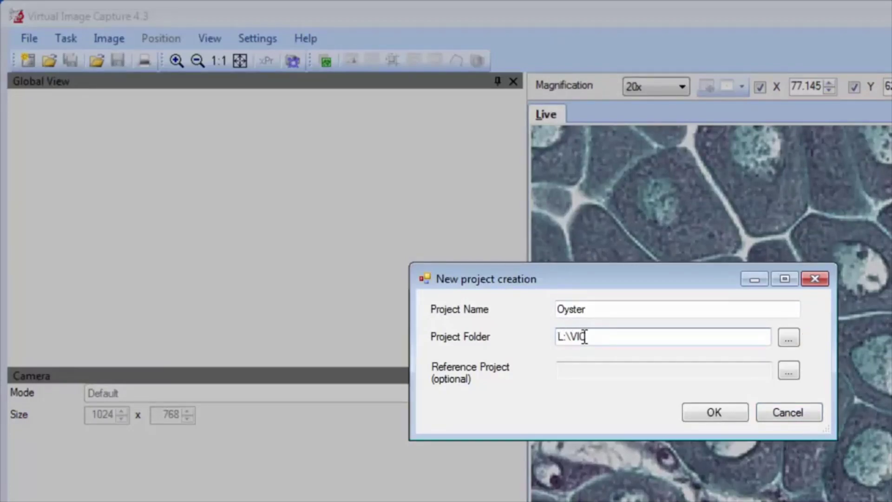
click(726, 413)
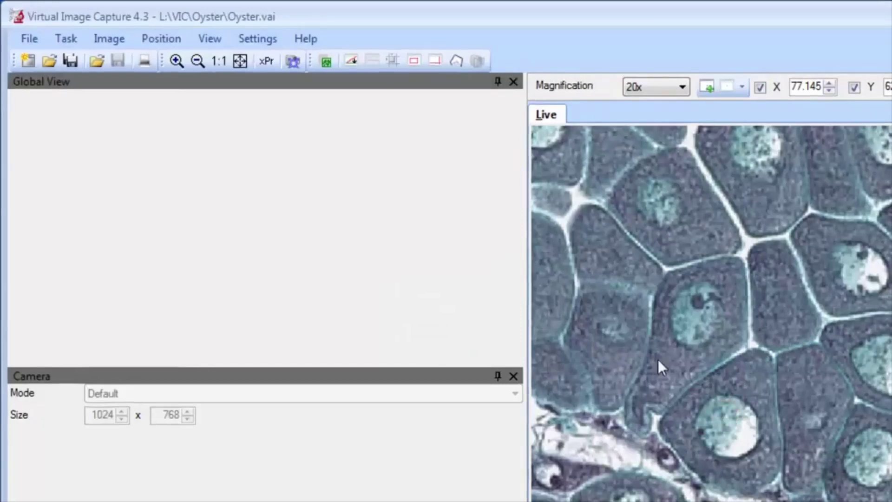
In Project Settings, set magnification to 20x and tile file format to Im_{Row:D}_{Col:D}.tif.
click(259, 38)
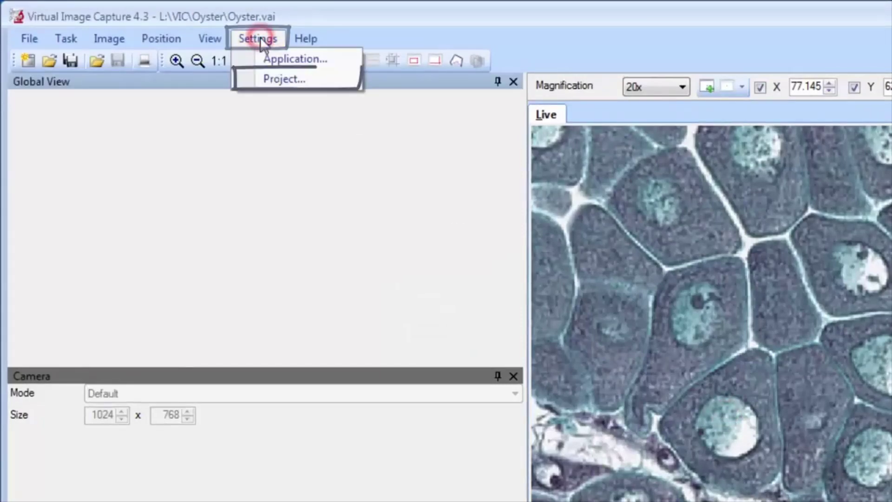
click(278, 80)
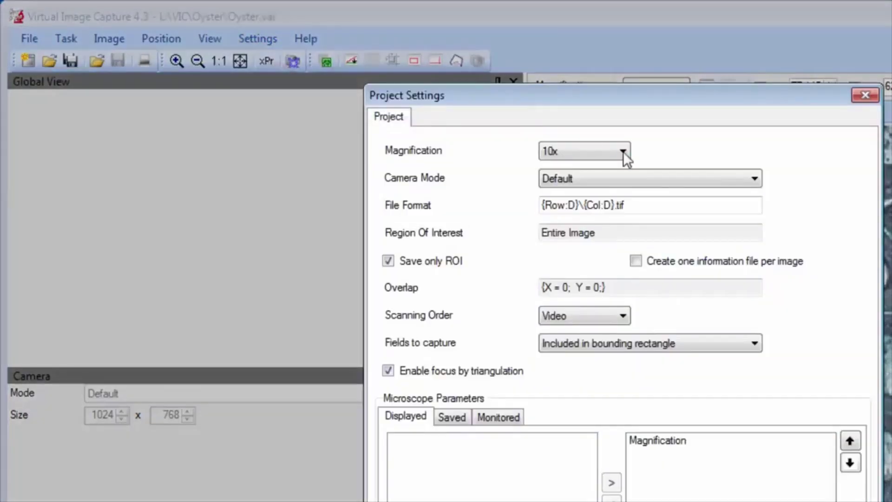
click(623, 151)
click(587, 191)
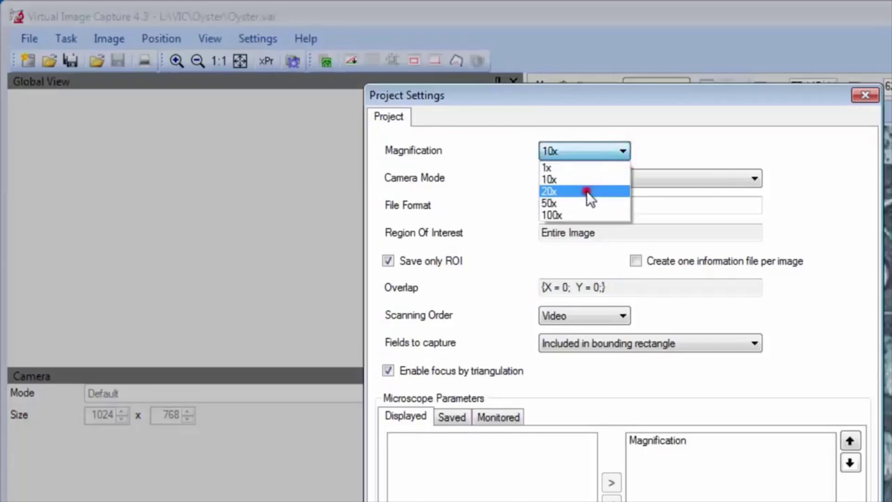
click(542, 205)
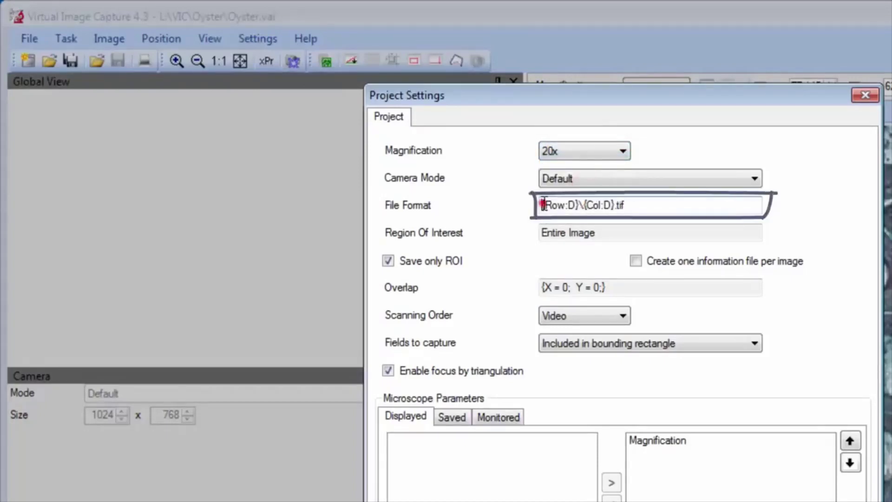
text(I)
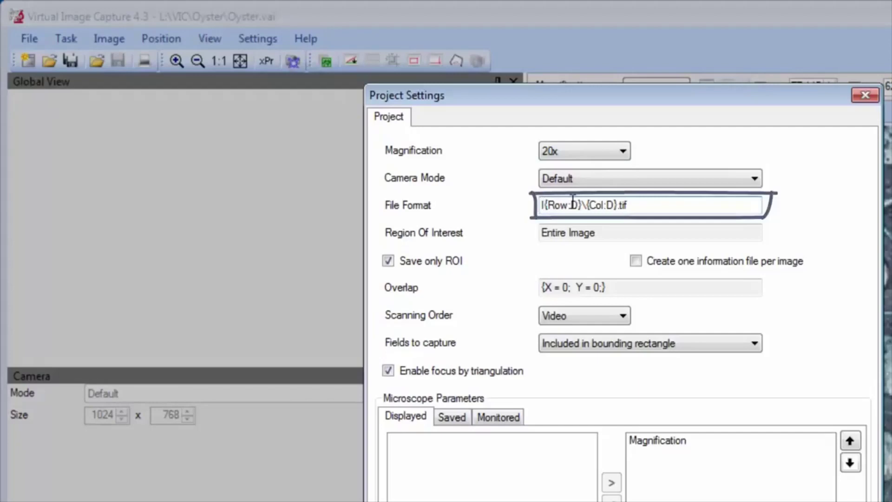
text(m_)
key(Right)
key(Right)
key(Right)
key(Right)
key(Right)
key(Right)
key(Right)
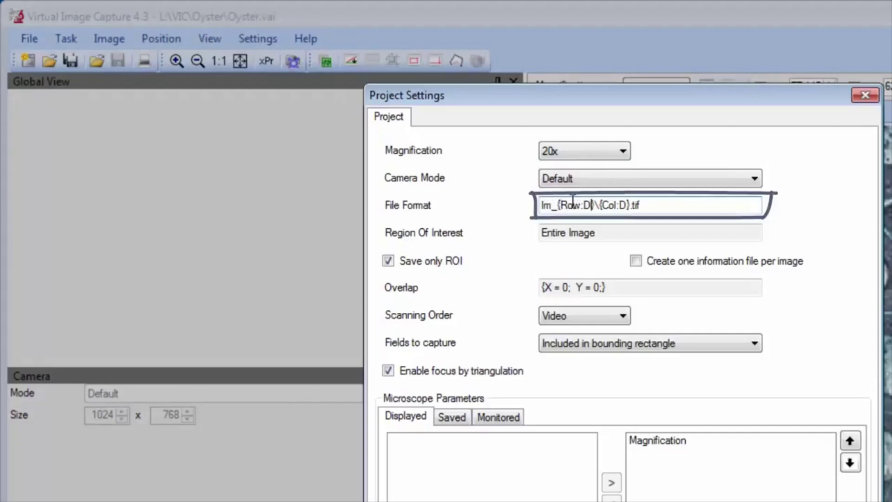
key(Delete)
text(_)
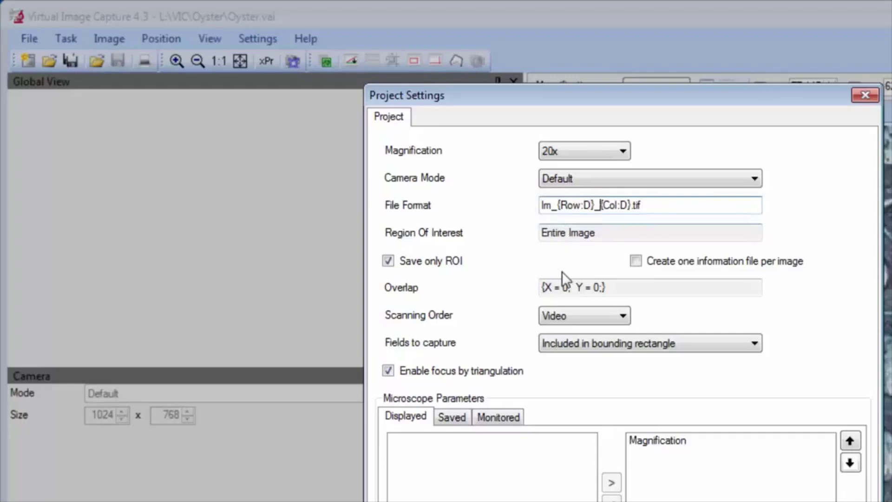
click(567, 317)
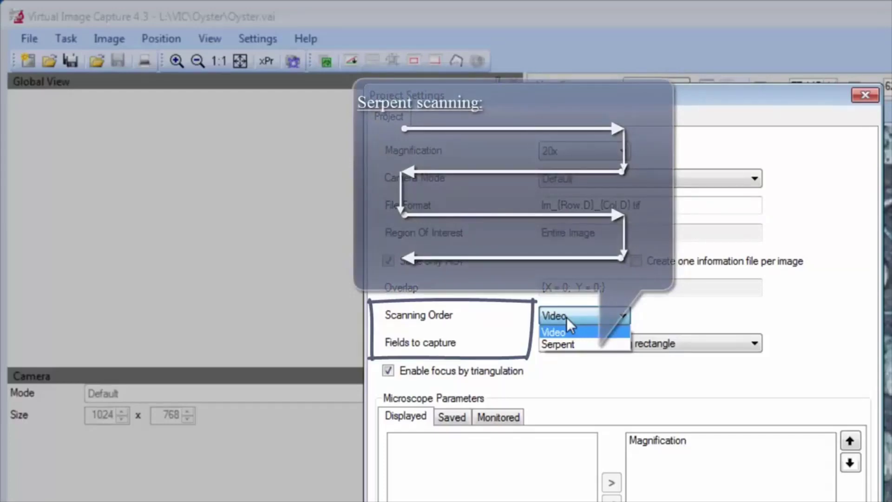
click(567, 317)
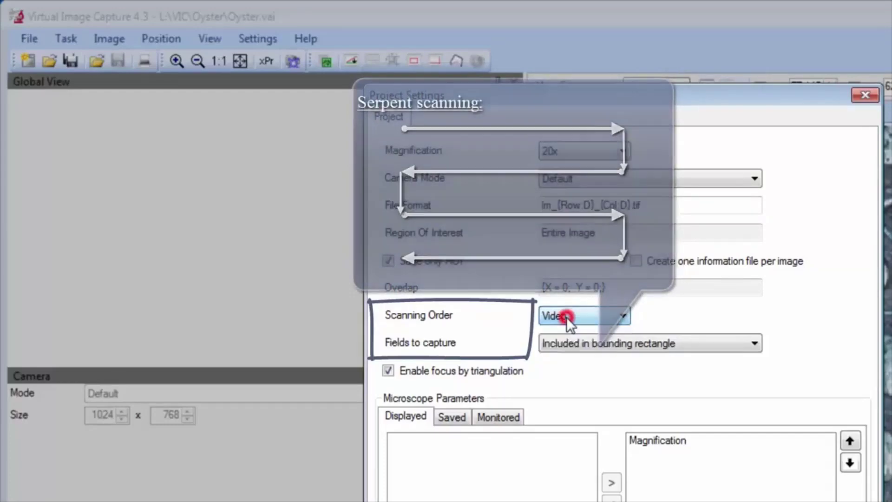
click(585, 343)
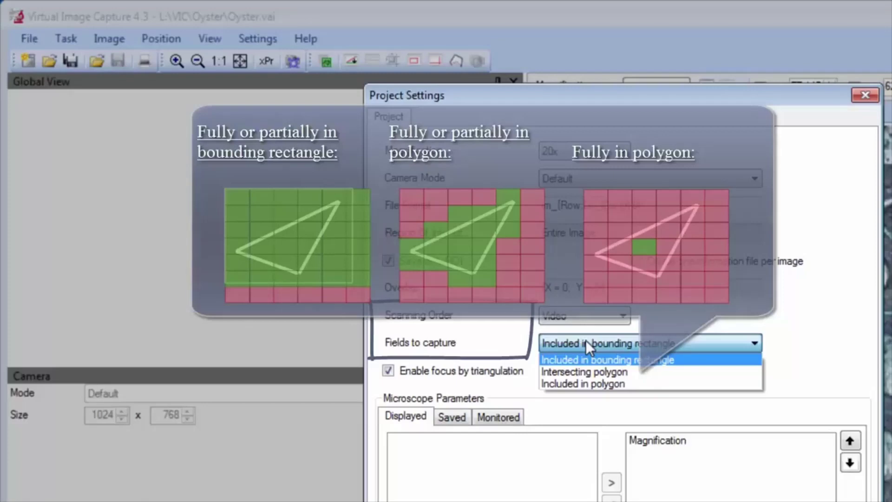
click(587, 343)
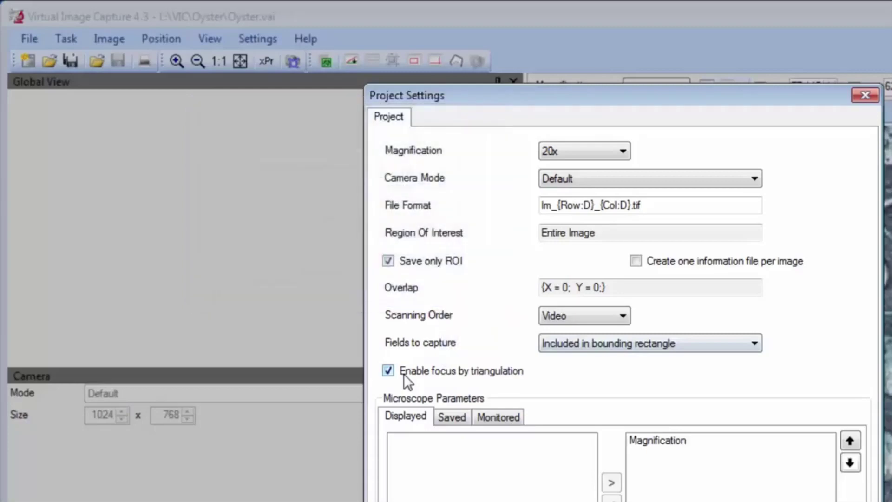
Disable focus by triangulation, apply the project settings, and enlarge the Camera panel.
click(404, 369)
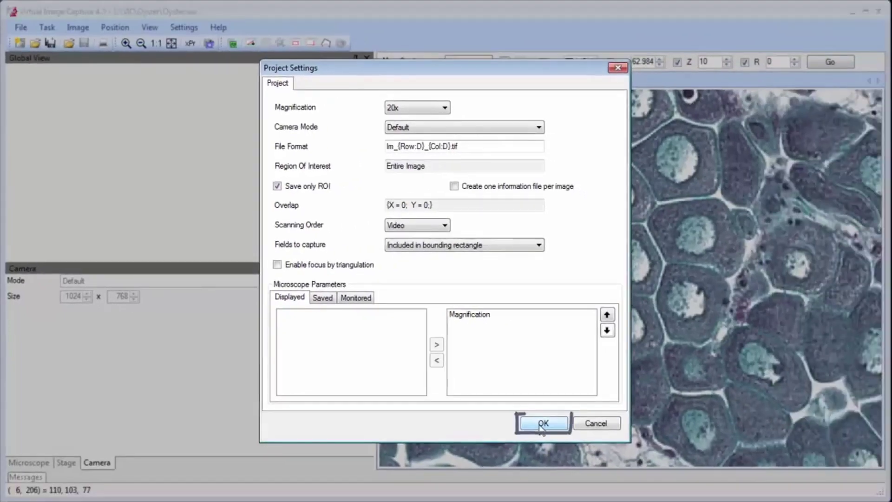
click(542, 424)
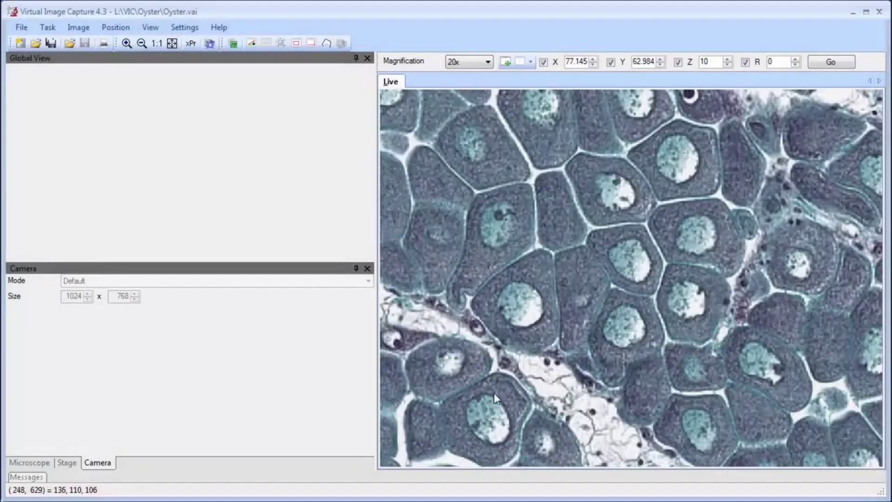
drag(306, 258, 315, 209)
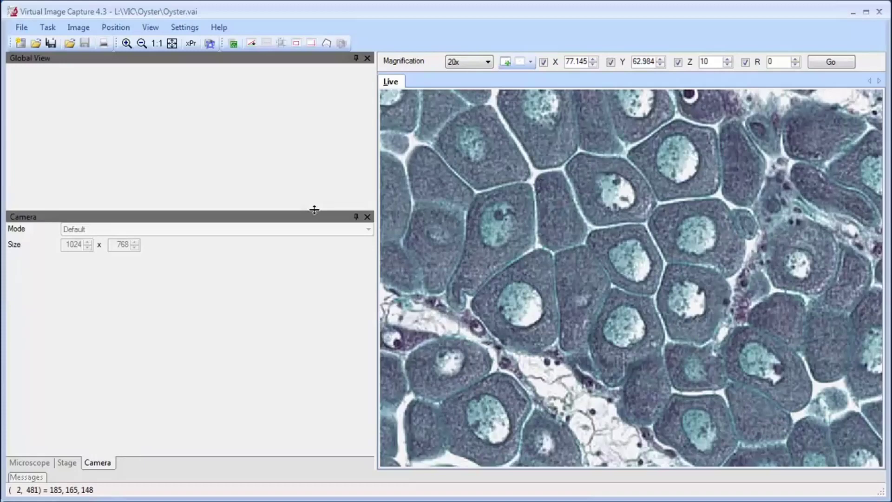
Review the 1024 × 768 Image Size task, cancel it, and enlarge the Microscope panel.
click(49, 27)
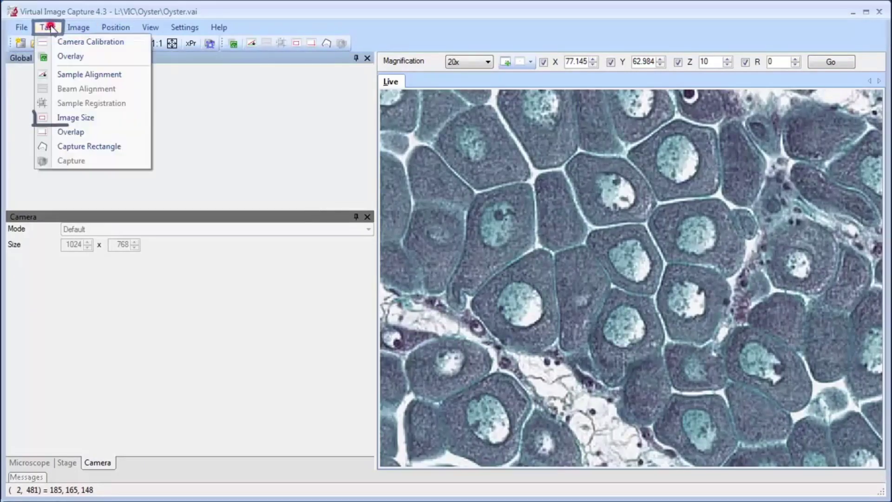
click(70, 117)
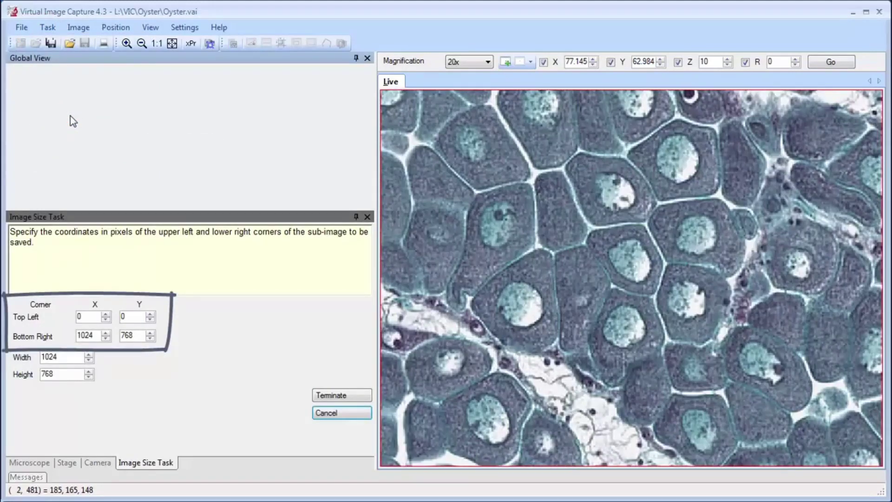
click(327, 417)
drag(292, 212, 302, 152)
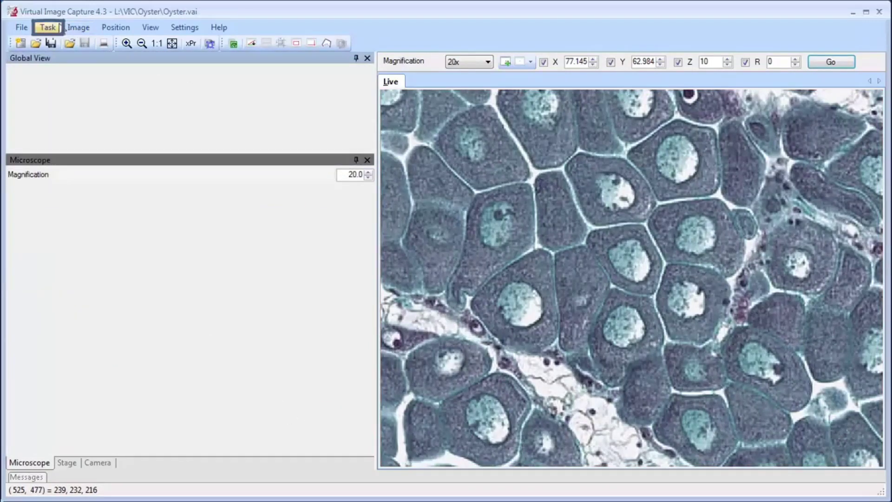
click(49, 27)
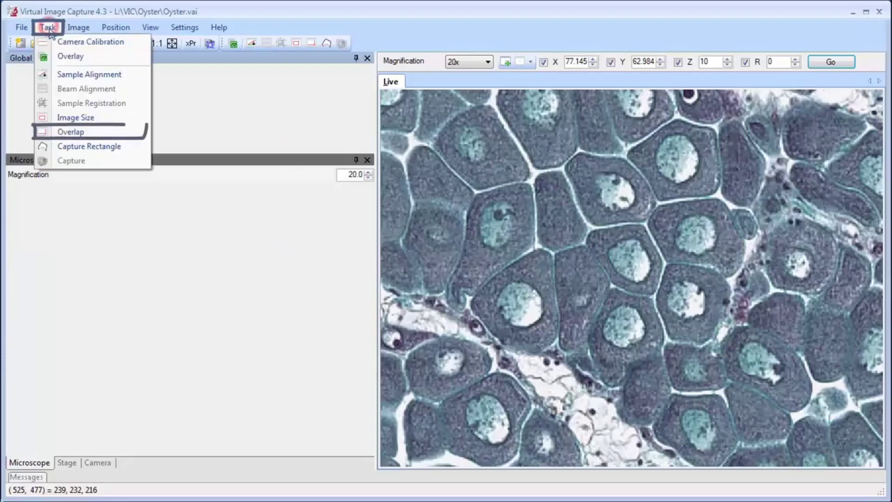
Enable tile overlap of 100 px horizontal and 80 px vertical, then terminate the overlap task.
click(78, 132)
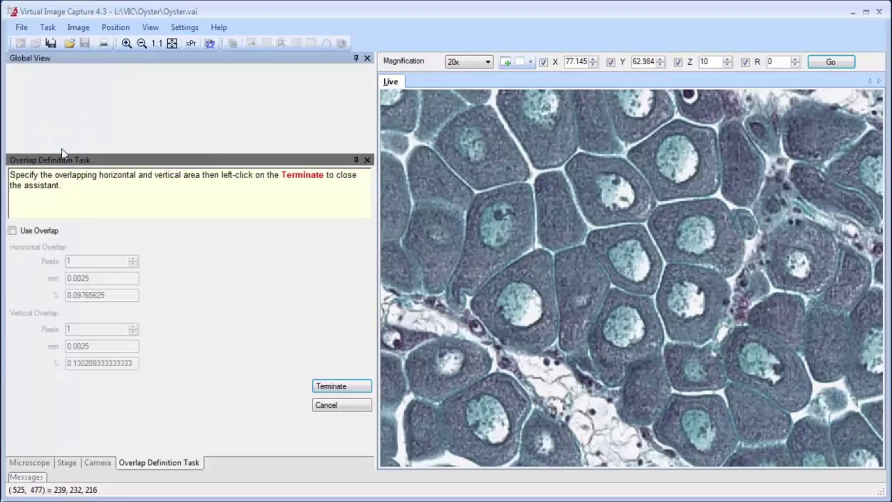
click(13, 230)
click(79, 261)
text(00)
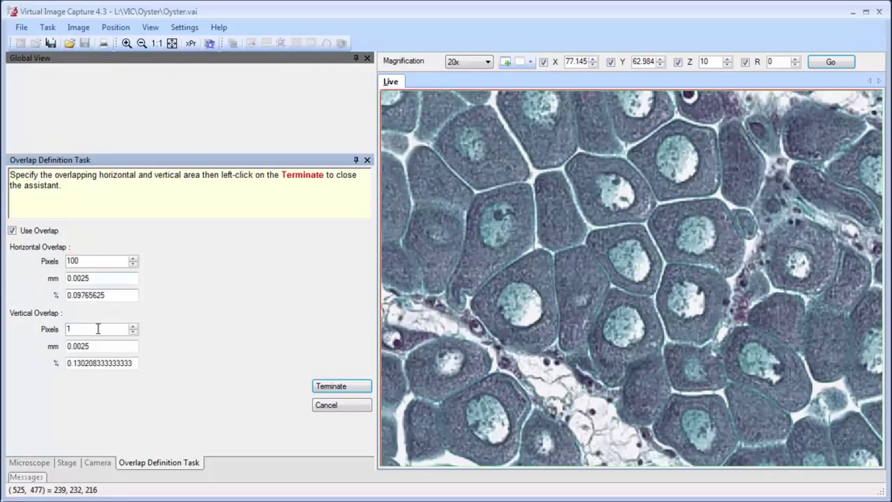
click(95, 328)
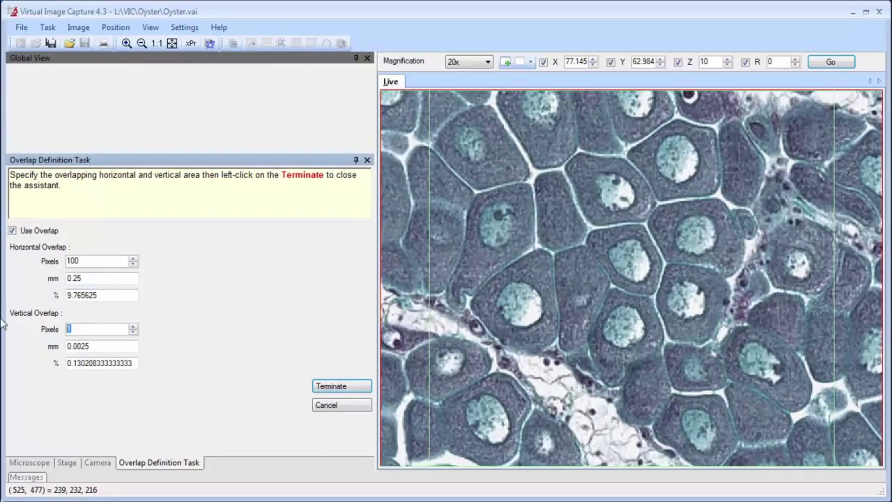
text(80)
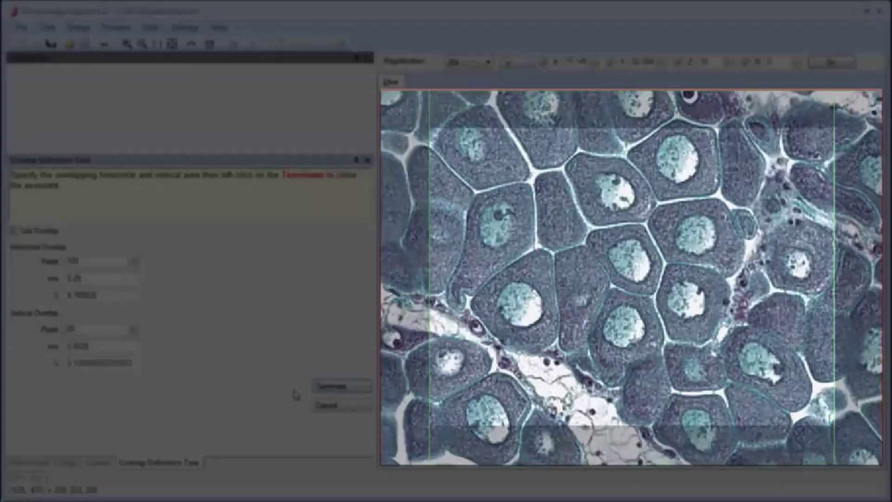
click(344, 389)
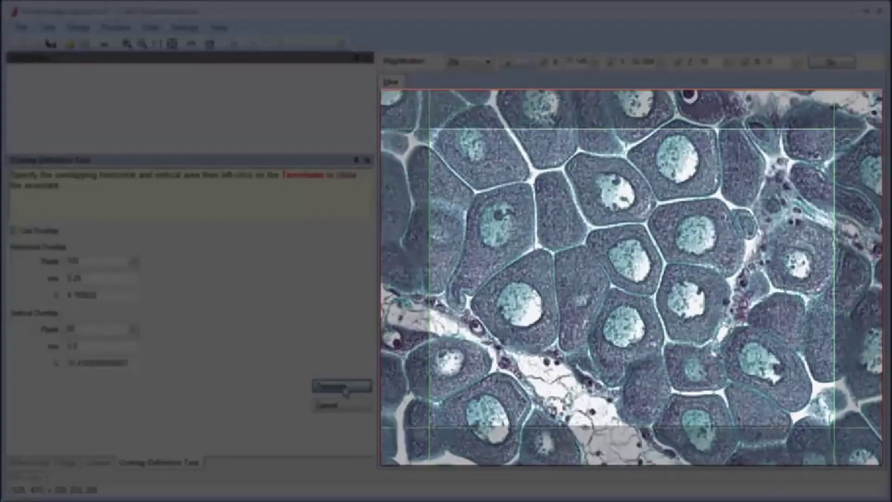
click(344, 388)
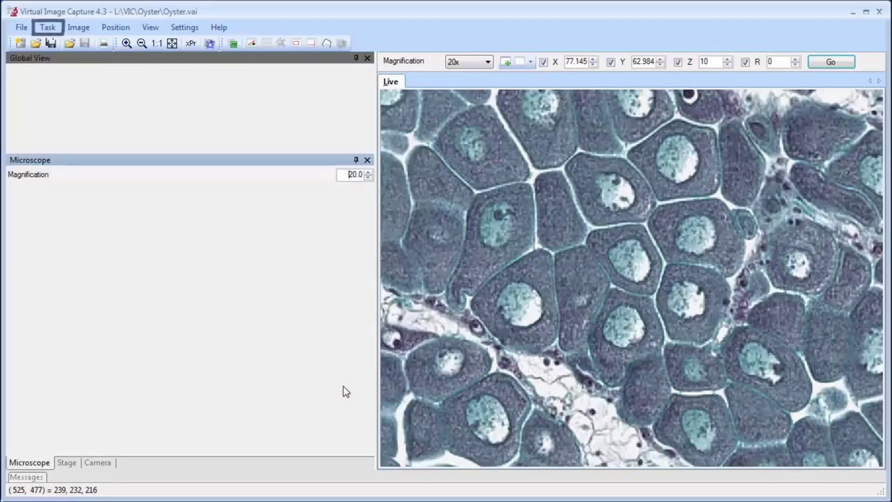
click(49, 27)
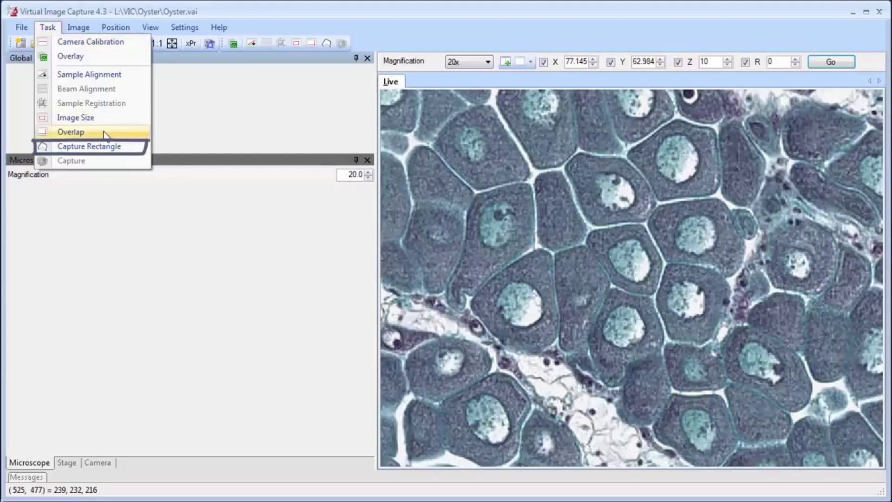
Start a Columns & Rows capture region at 1x magnification and set its upper-left corner.
click(99, 147)
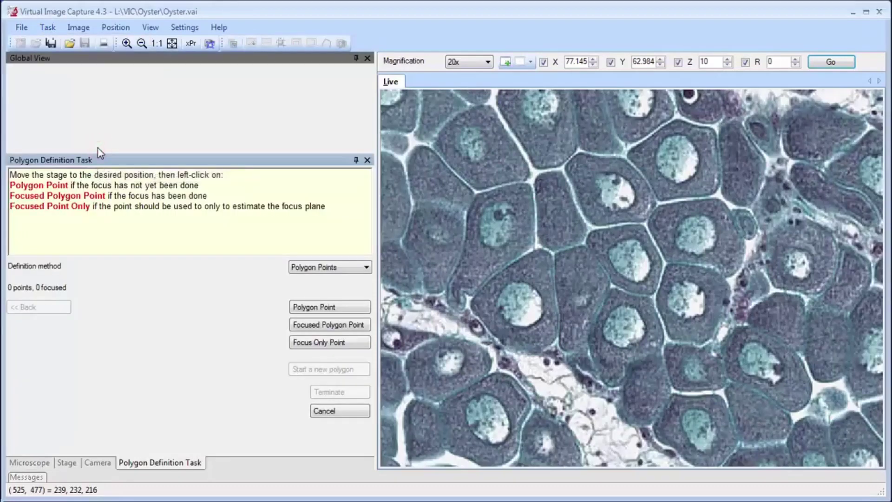
click(335, 267)
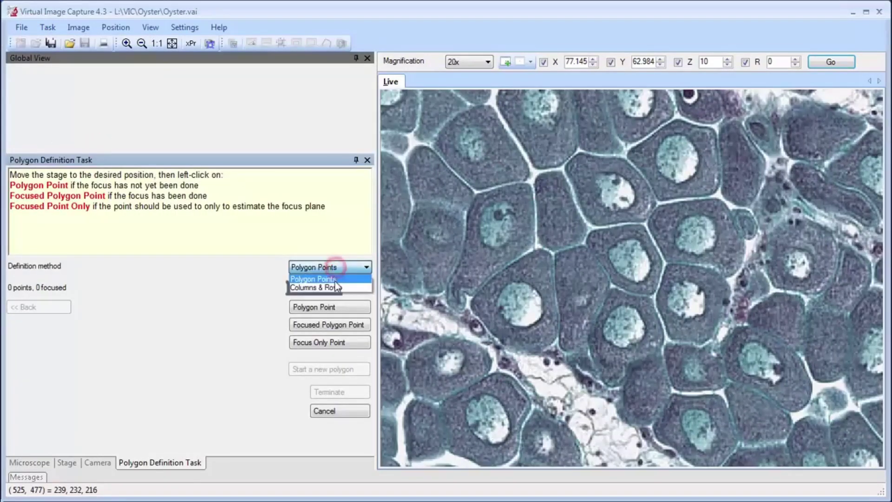
click(336, 287)
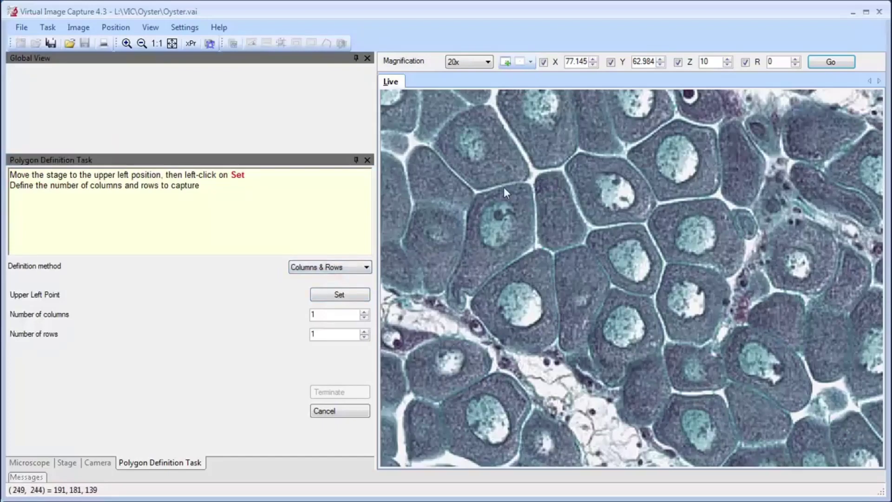
click(483, 62)
click(462, 76)
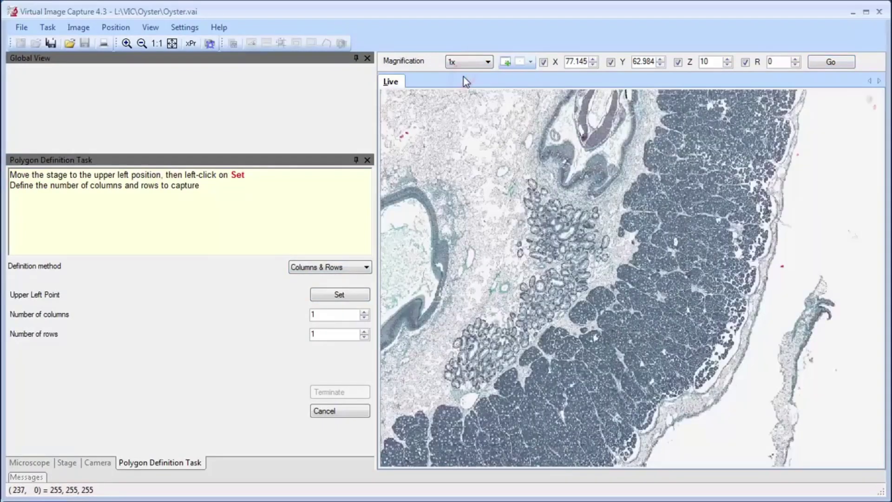
click(521, 176)
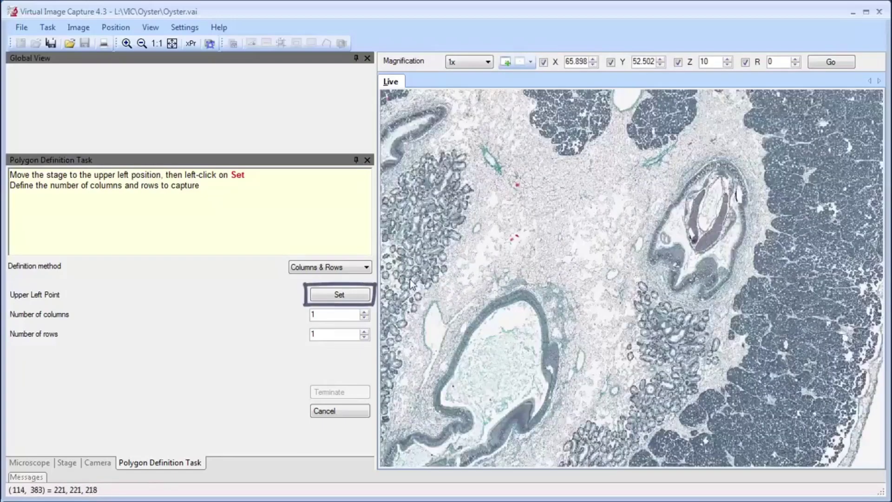
click(337, 296)
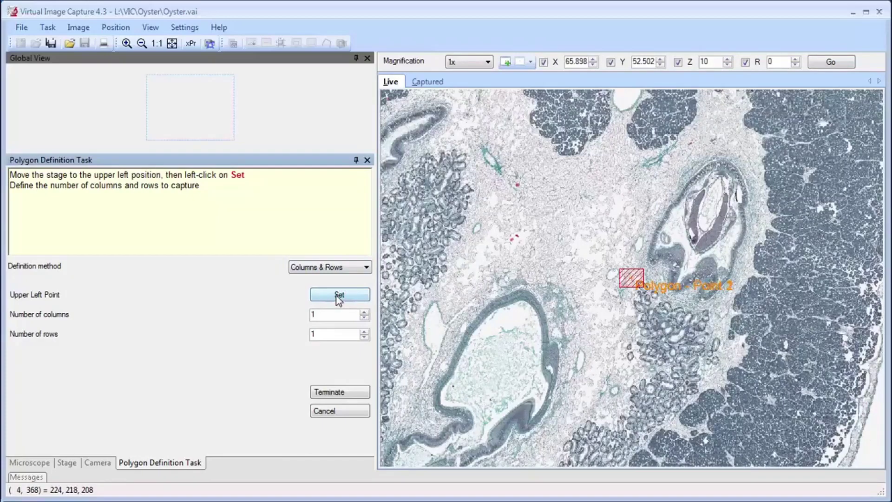
Expand the capture grid to 5 columns and 6 rows, then cancel the region.
click(365, 312)
click(365, 313)
click(365, 312)
click(365, 313)
click(366, 331)
click(365, 331)
click(365, 331)
click(365, 330)
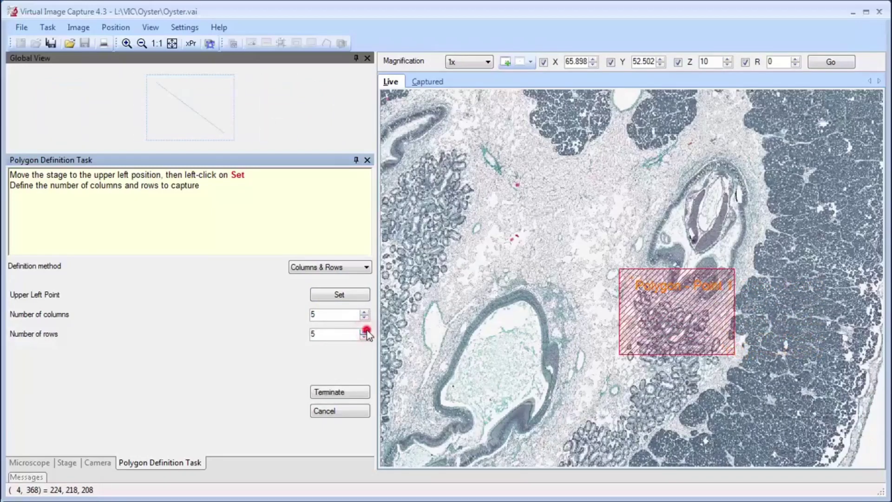
click(365, 331)
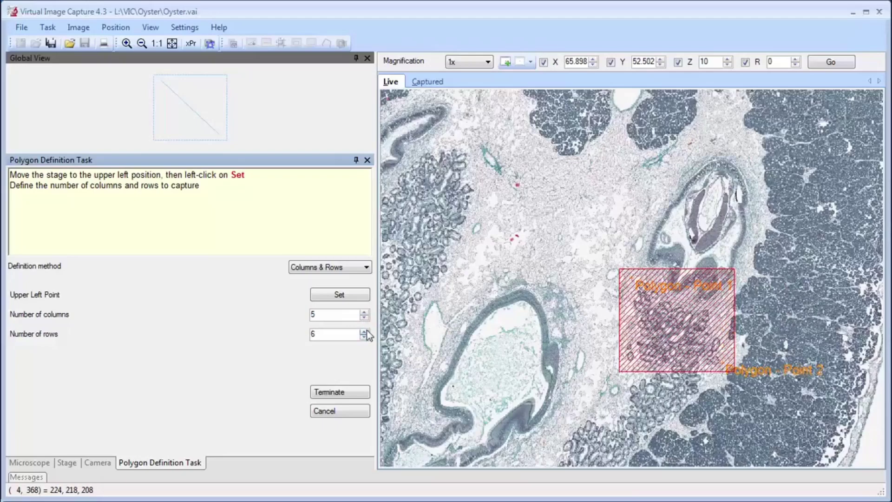
click(349, 415)
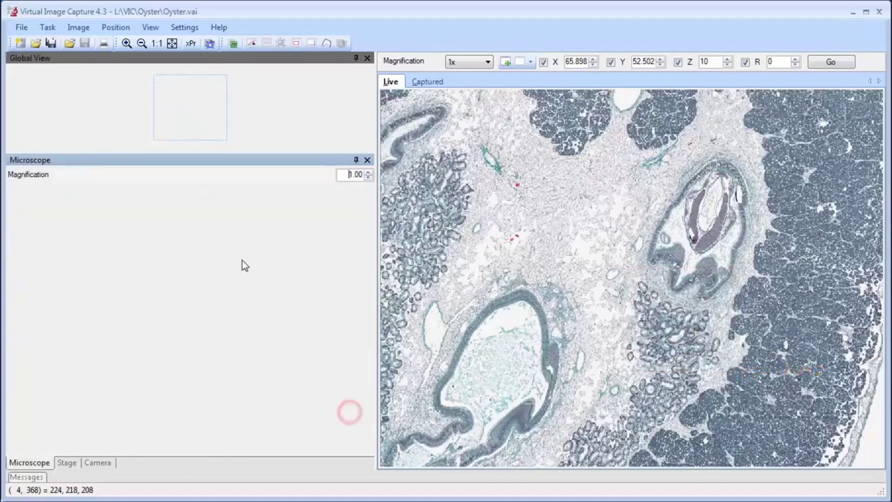
Define a Polygon Points capture region from two stage points around the tubule cluster.
click(48, 27)
click(91, 131)
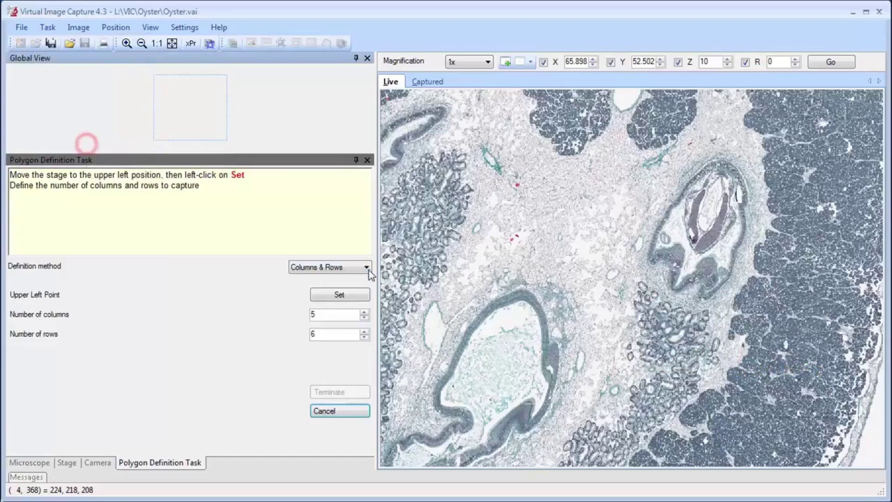
click(367, 267)
click(344, 279)
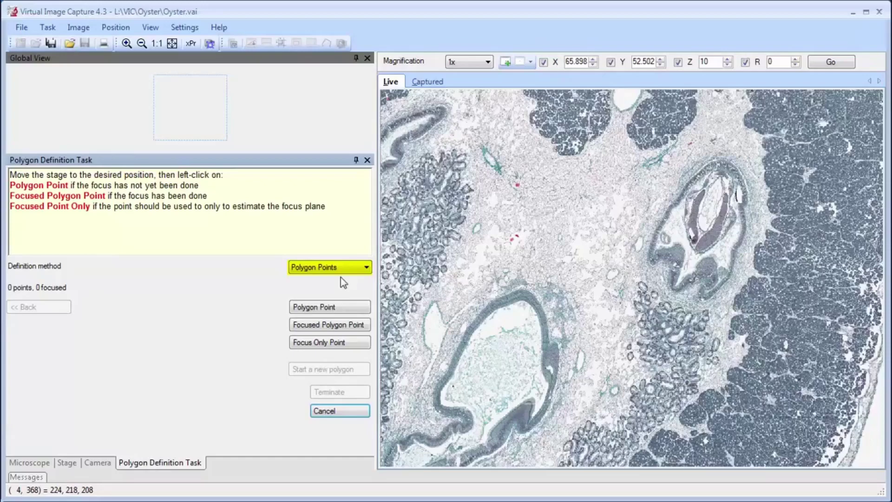
click(329, 307)
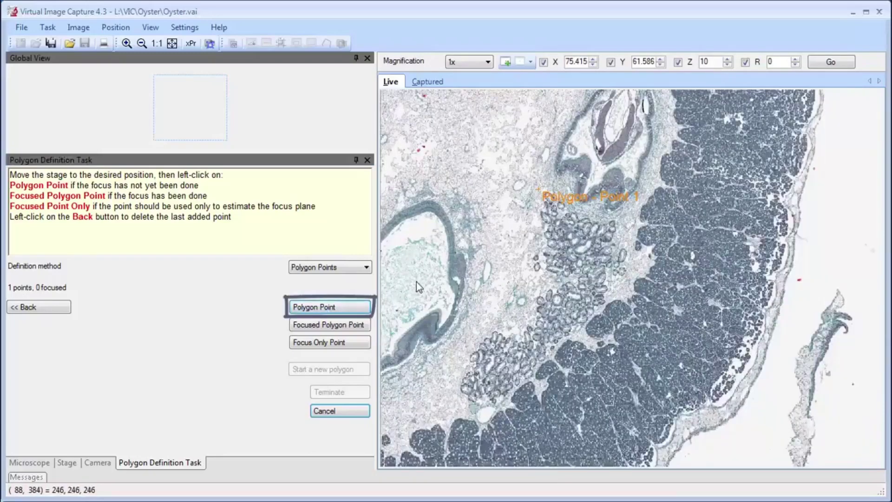
click(349, 305)
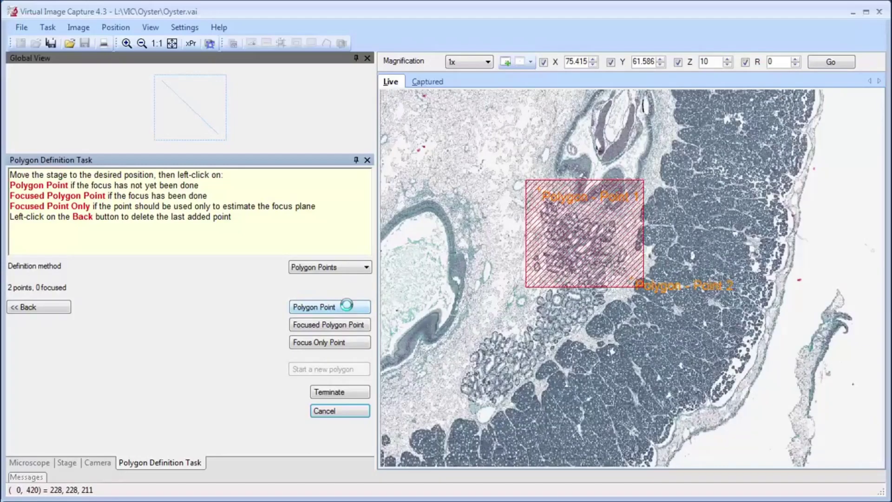
click(345, 393)
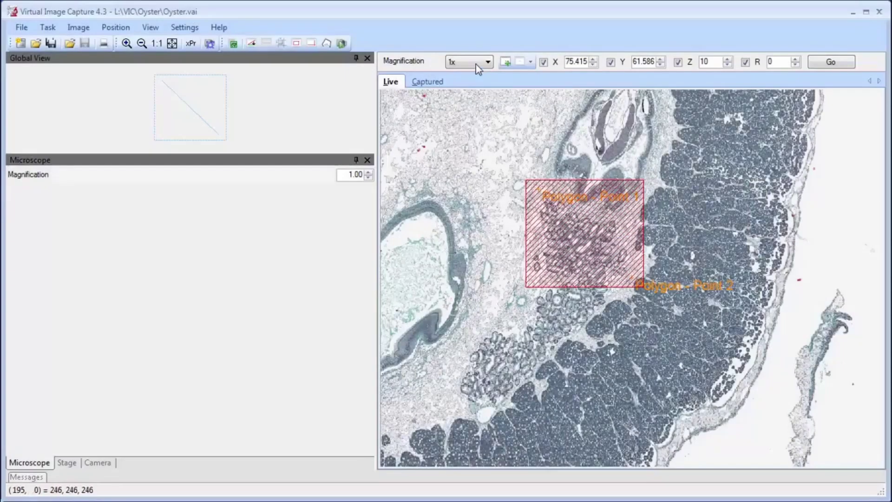
Switch the live view to 20x magnification and open the Capture task.
click(475, 62)
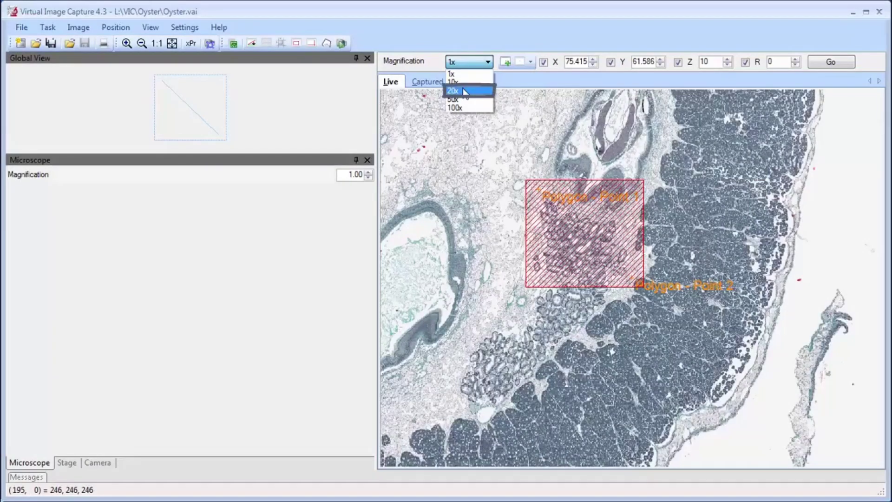
click(465, 91)
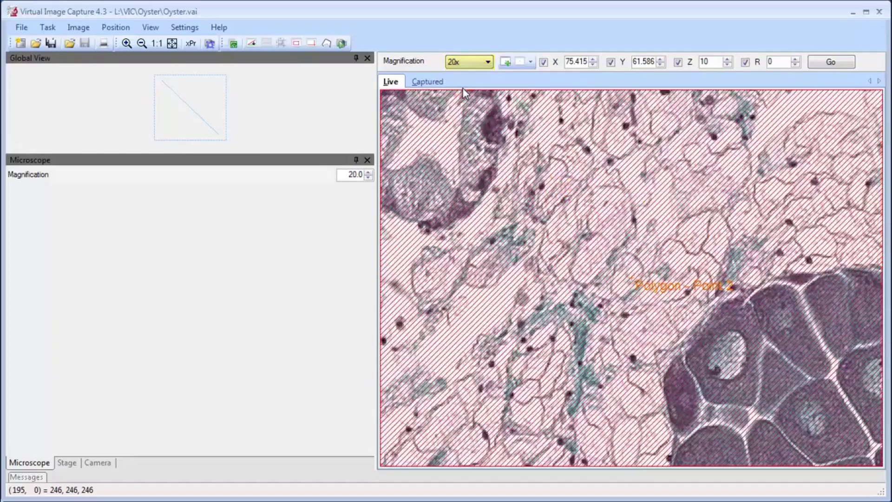
click(47, 24)
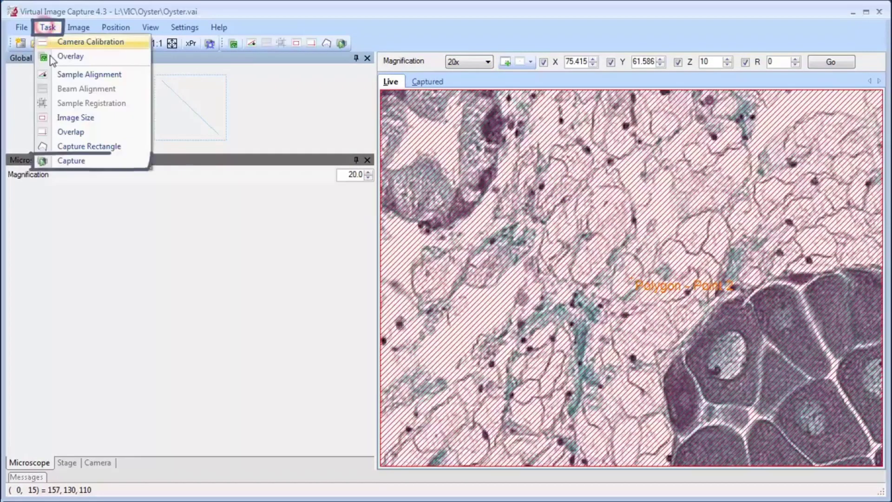
click(85, 160)
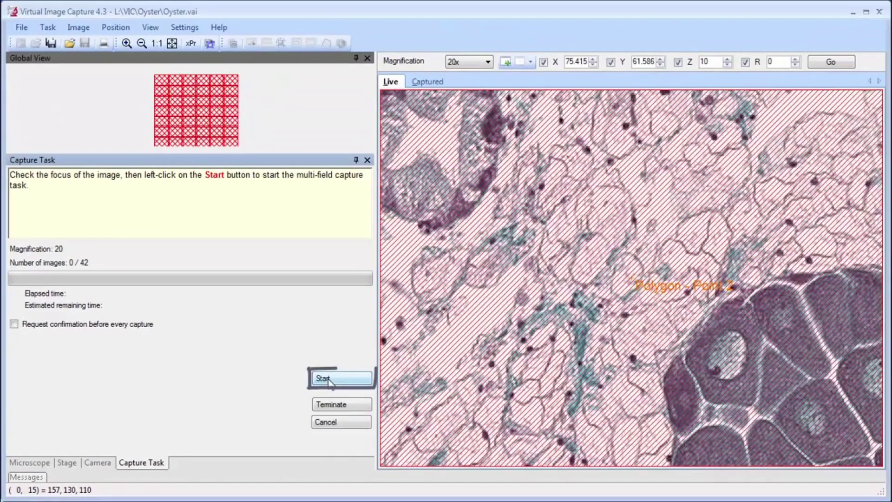
Start the 42-tile capture, confirm with Yes, and terminate once 42/42 images finish.
click(329, 380)
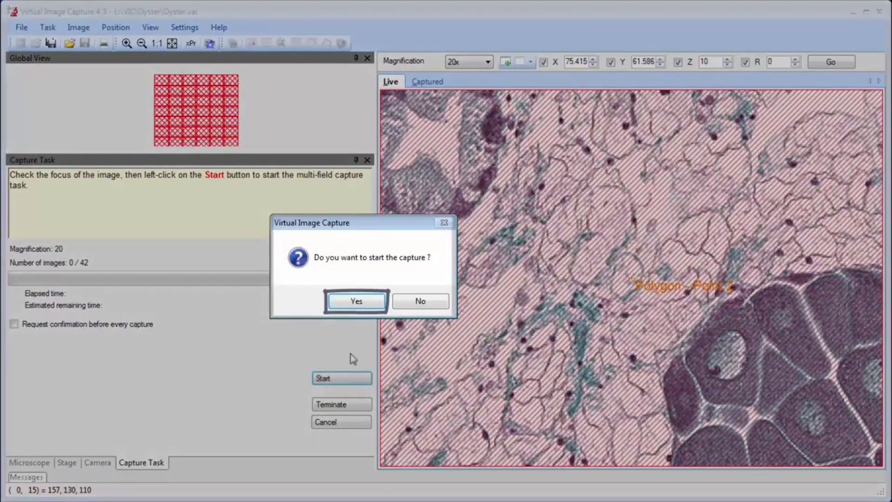
click(369, 302)
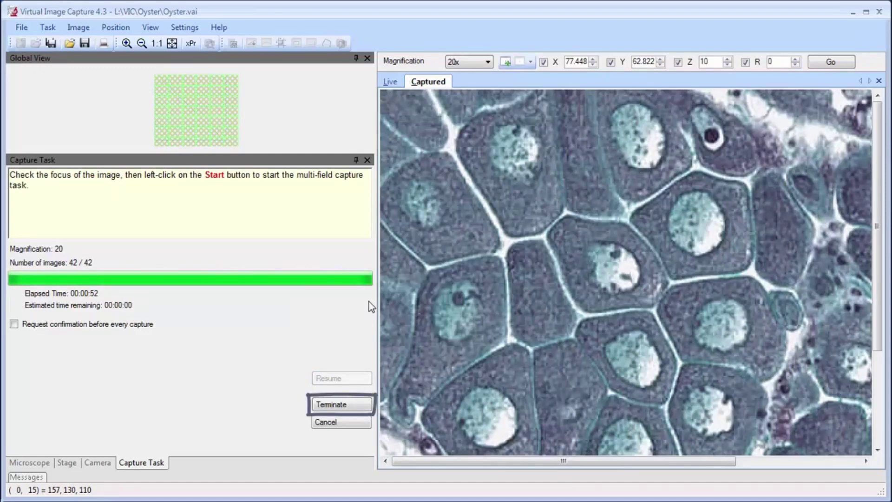
click(344, 404)
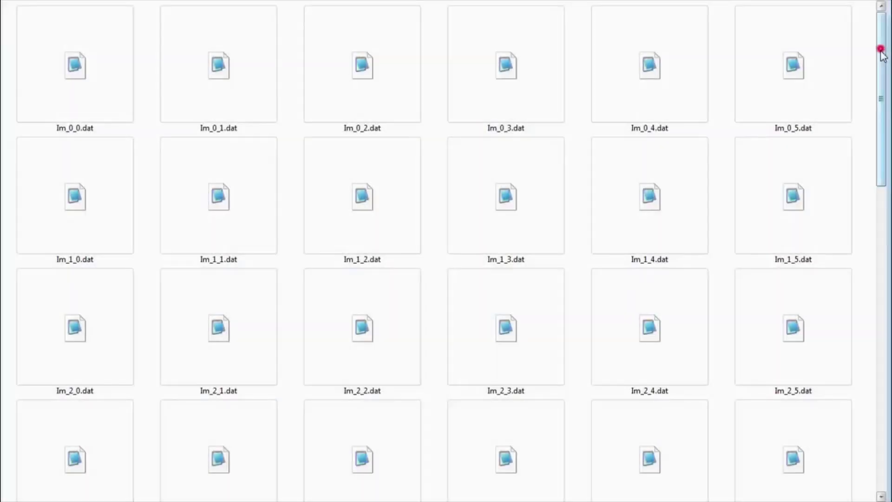
Scroll through the captured Im_x_y tile files in Windows Explorer.
drag(881, 50, 874, 368)
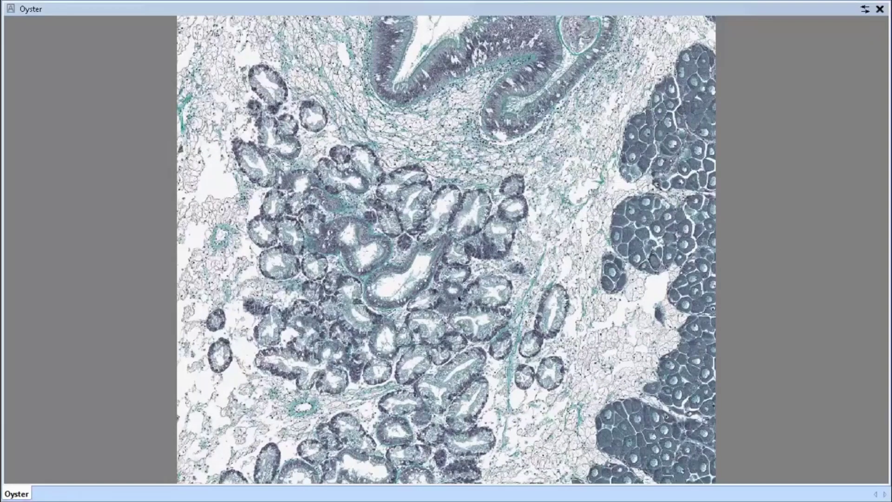
Zoom into the stitched Oyster mosaic to inspect the tubule tissue up close.
scroll(460, 299, up, 2)
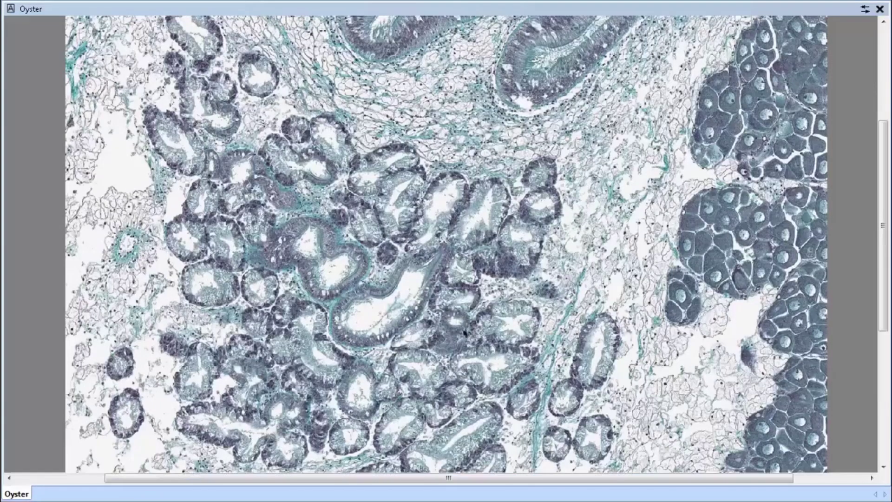
scroll(479, 210, up, 1)
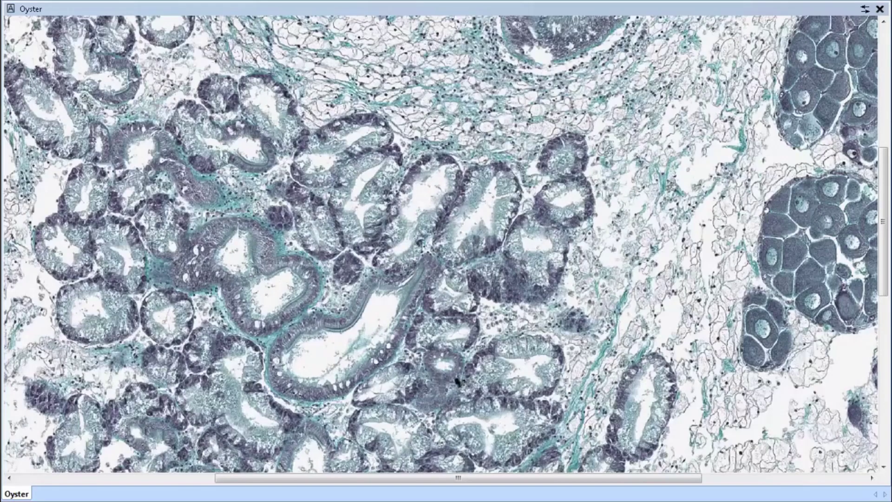
scroll(451, 211, up, 2)
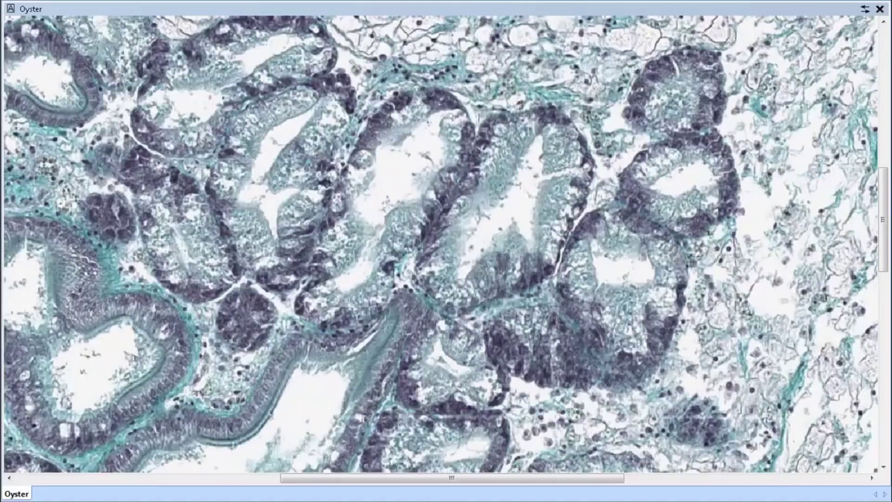
scroll(446, 244, down, 3)
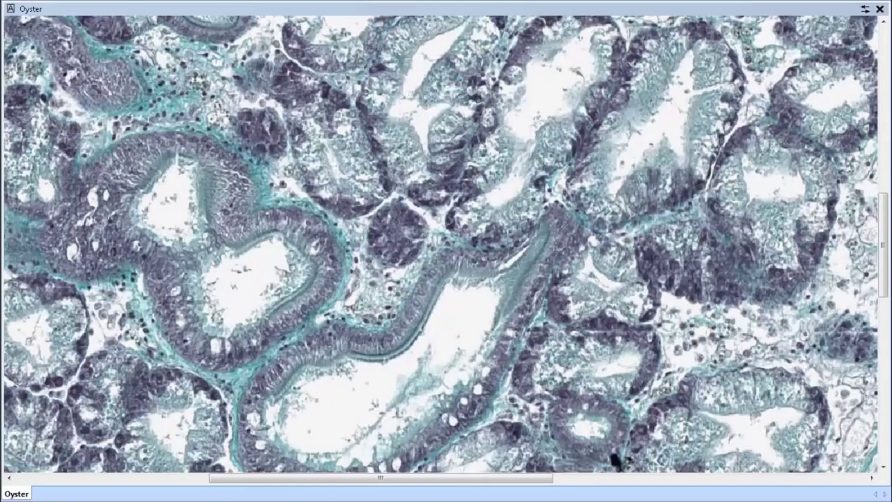